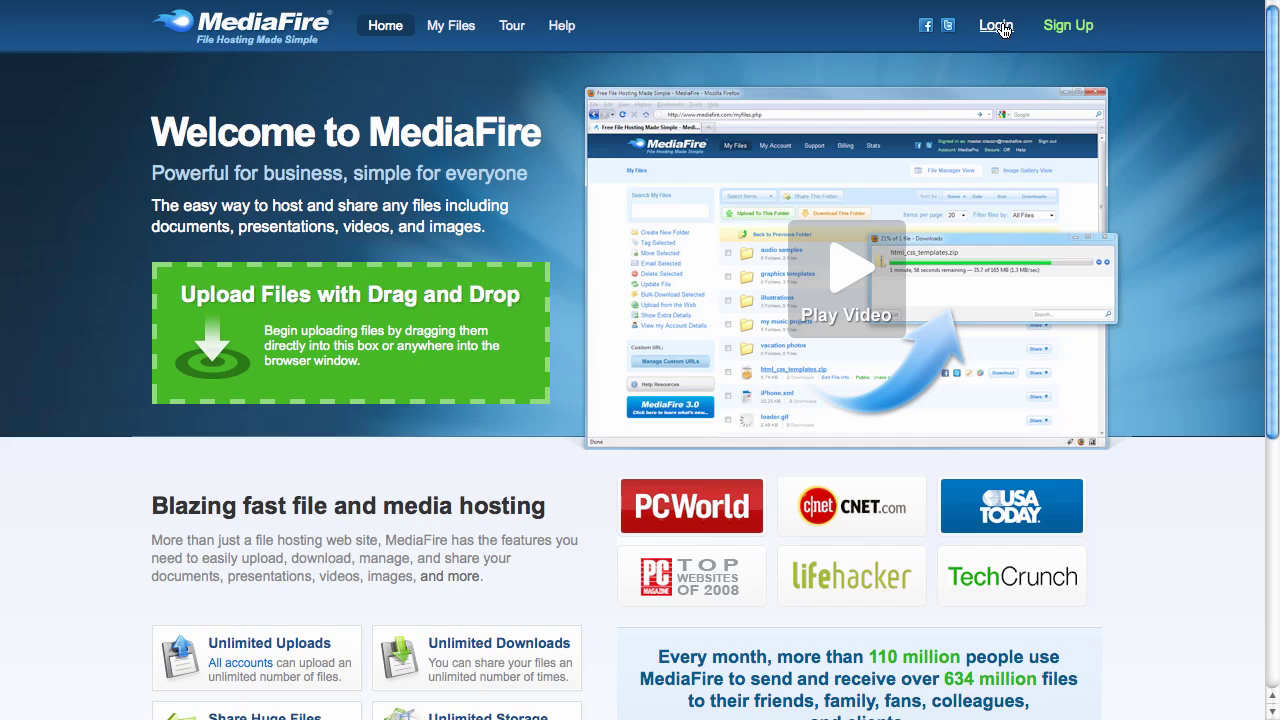
- Log in to MediaFire with the account password to reach My Files
{"action": "left_click", "coordinate": [1000, 26]}
{"action": "left_click", "coordinate": [960, 192]}
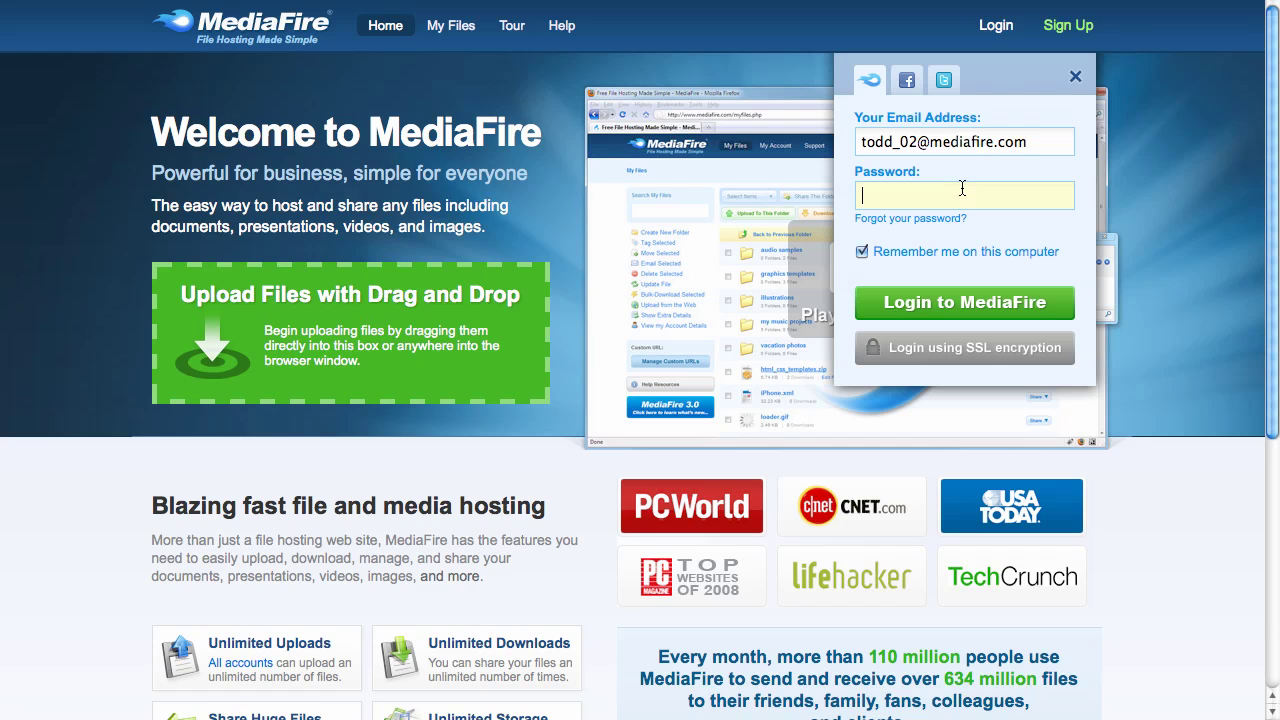
{"action": "type", "text": "******"}
{"action": "left_click", "coordinate": [970, 302]}
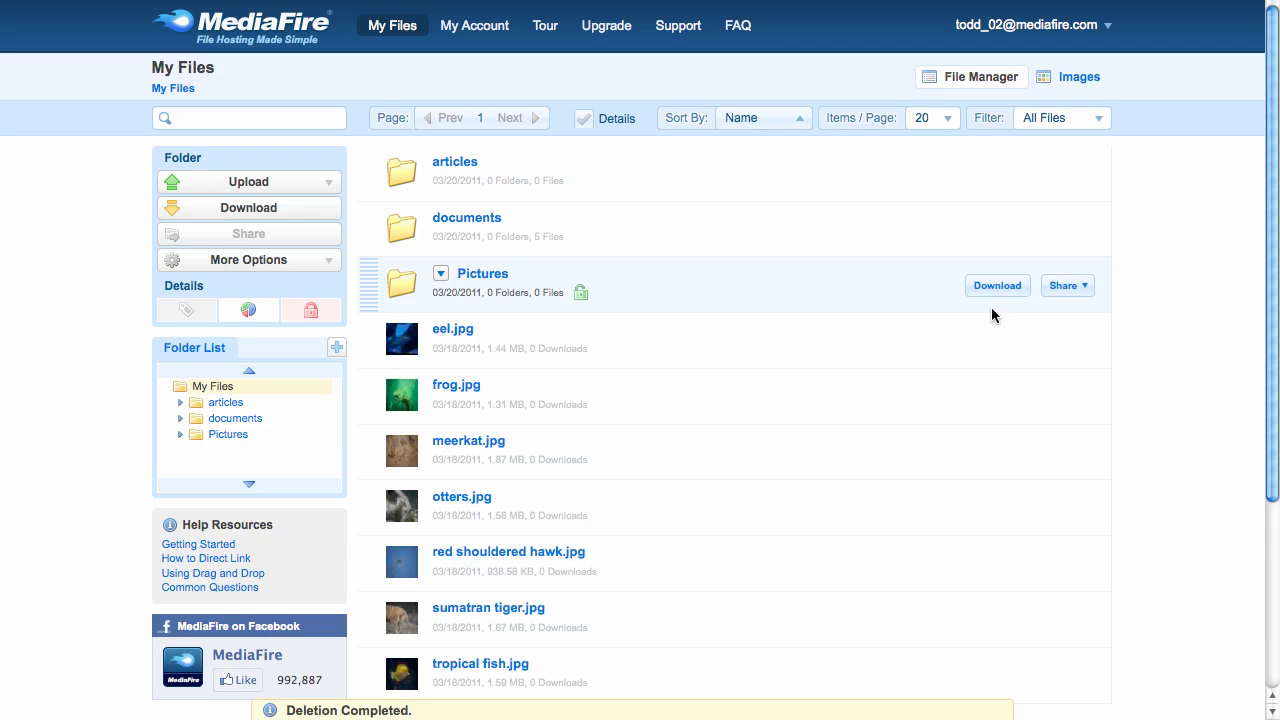
- Look through the folder options and the documents folder's five files, then return to My Files
{"action": "left_click", "coordinate": [302, 266]}
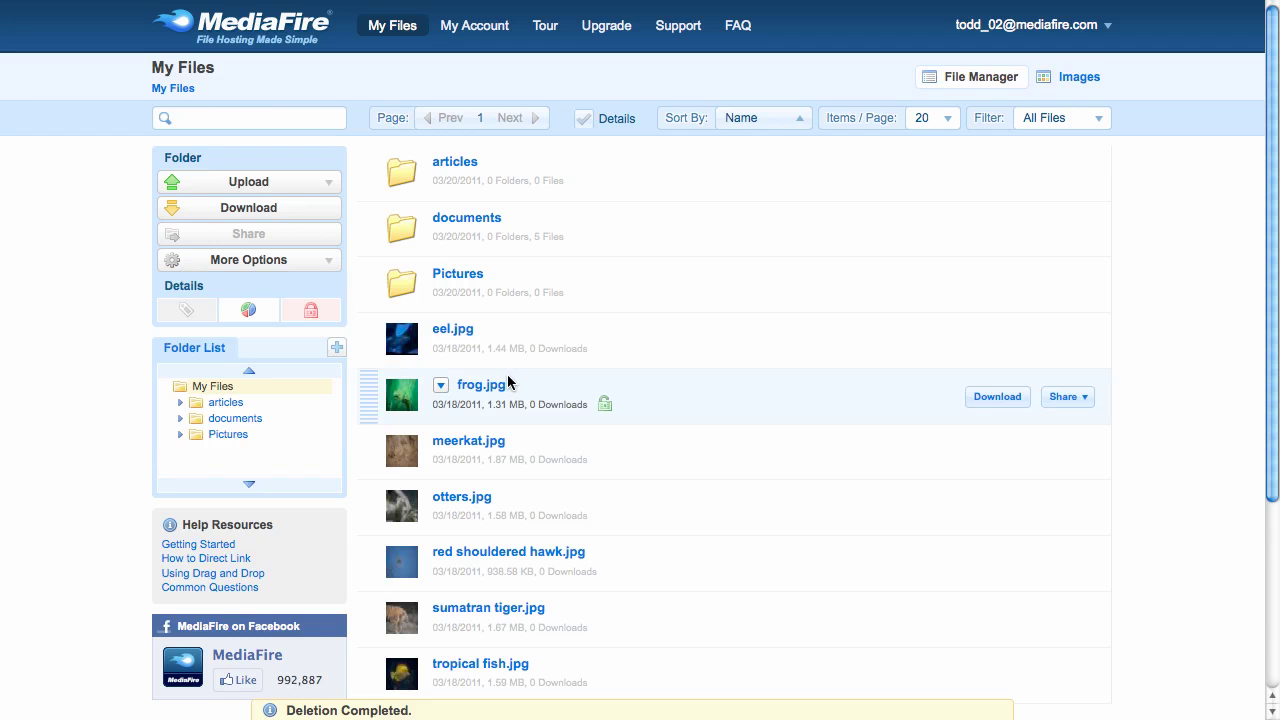
{"action": "mouse_move", "coordinate": [508, 382]}
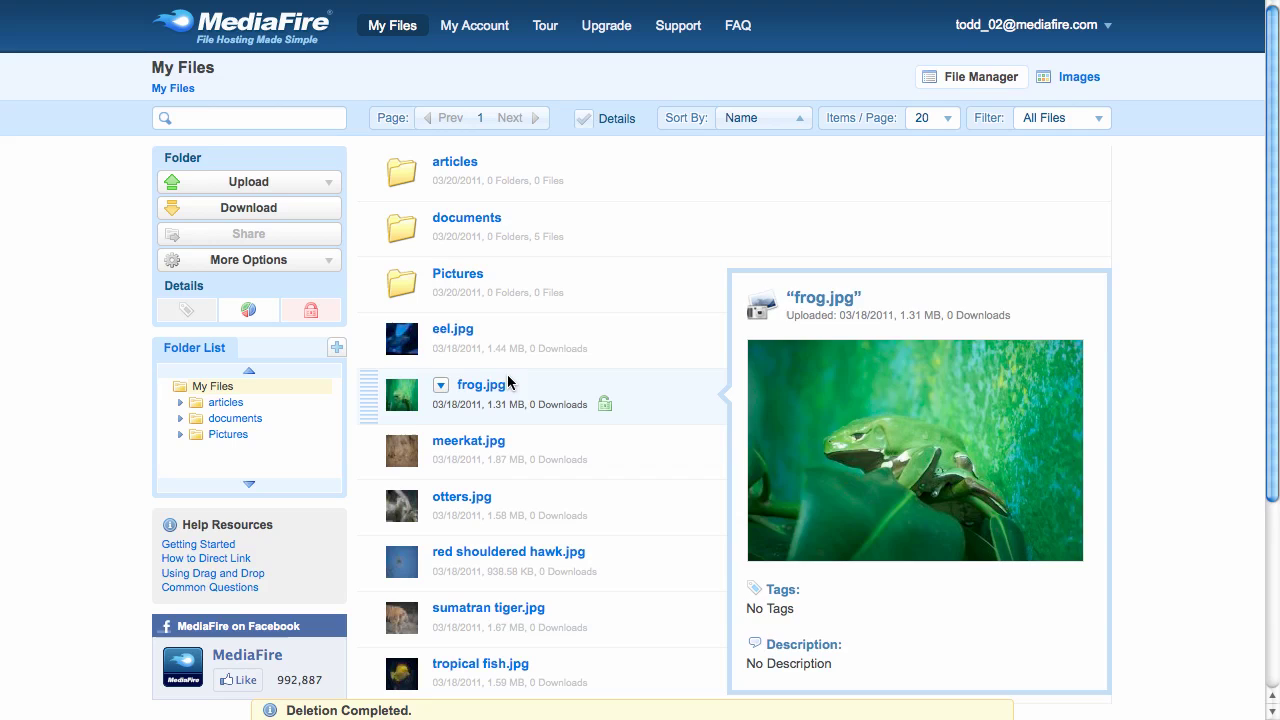
{"action": "left_click", "coordinate": [502, 222]}
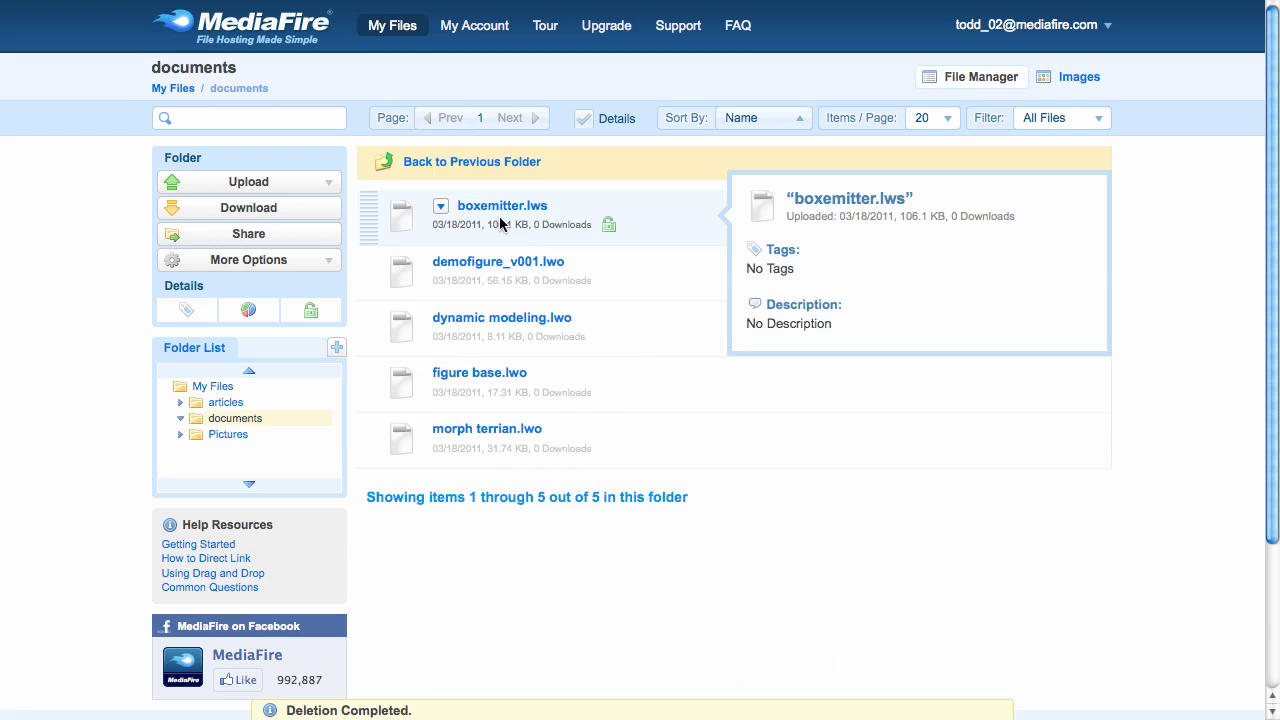
{"action": "left_click", "coordinate": [504, 160]}
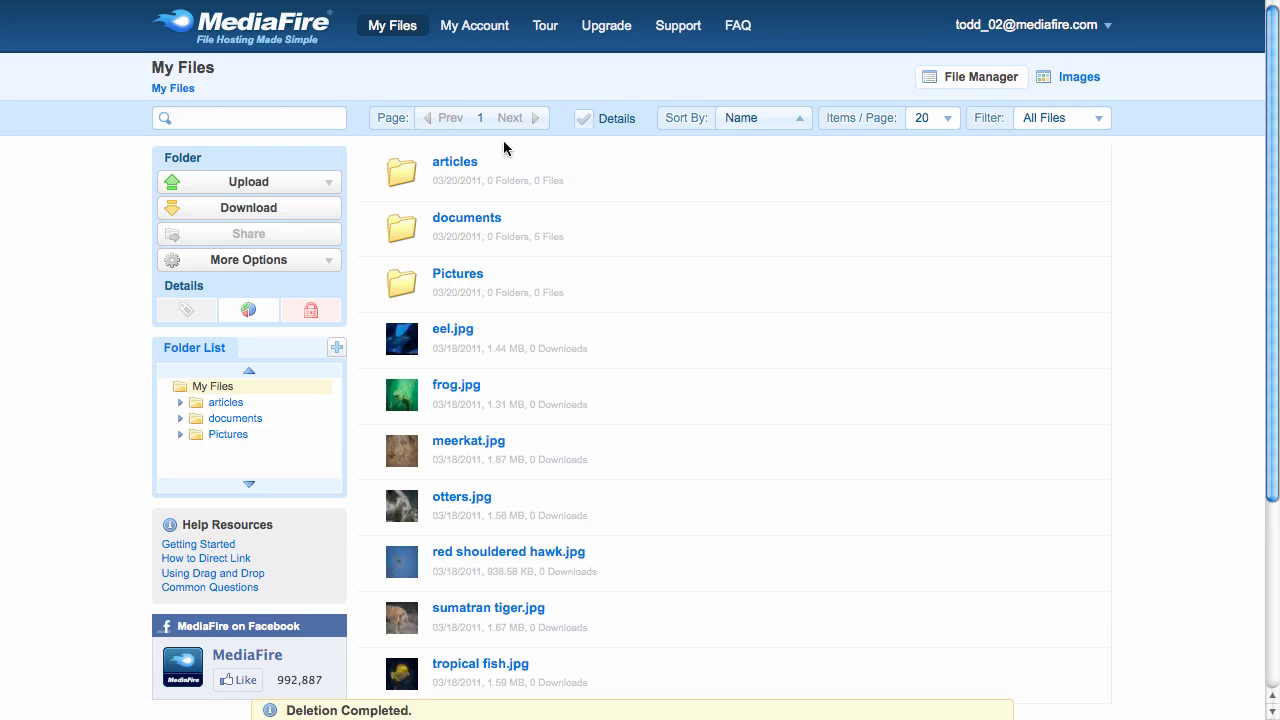
- Inside the Pictures folder, add a new folder named 'San Antonio Pictures'
{"action": "left_click", "coordinate": [474, 273]}
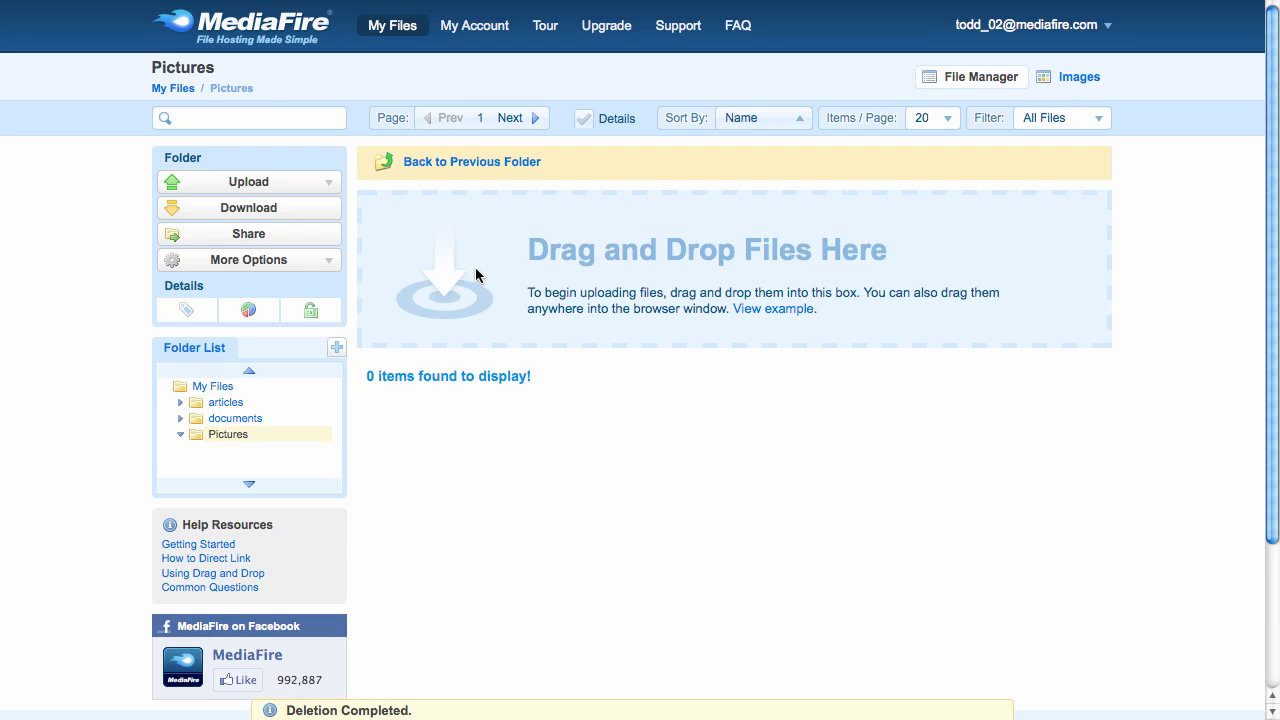
{"action": "left_click", "coordinate": [310, 268]}
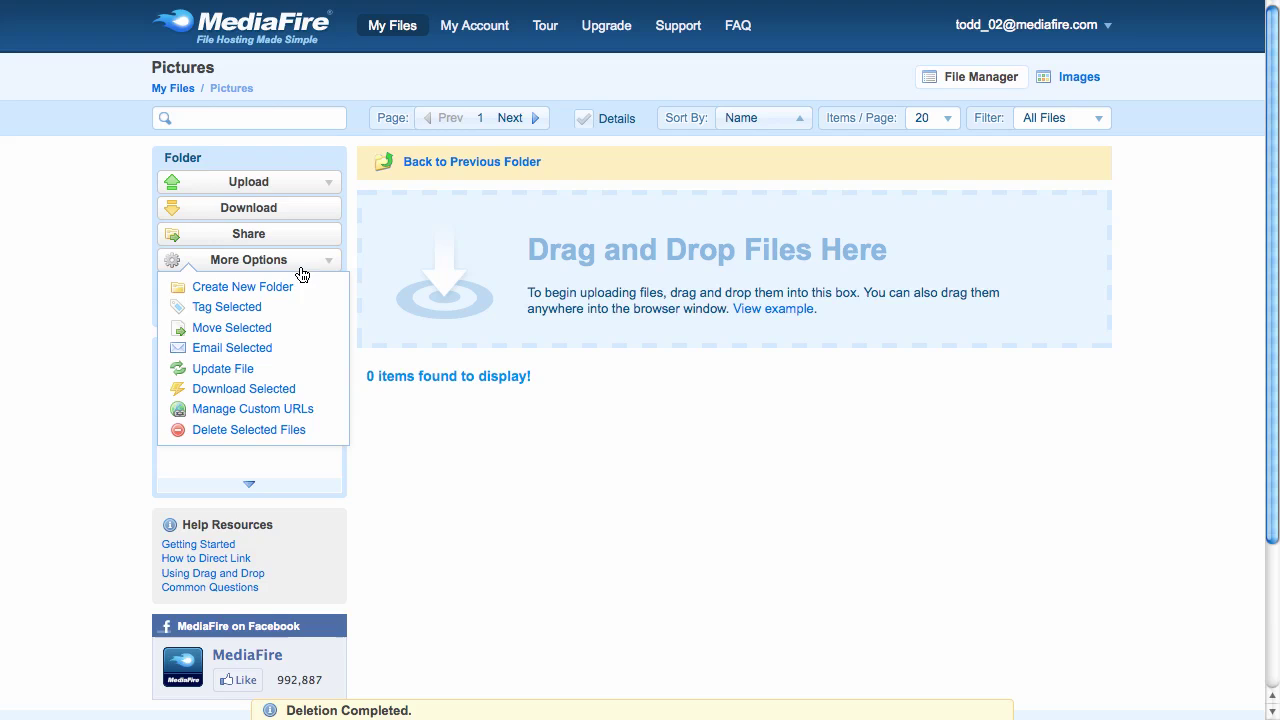
{"action": "left_click", "coordinate": [297, 289]}
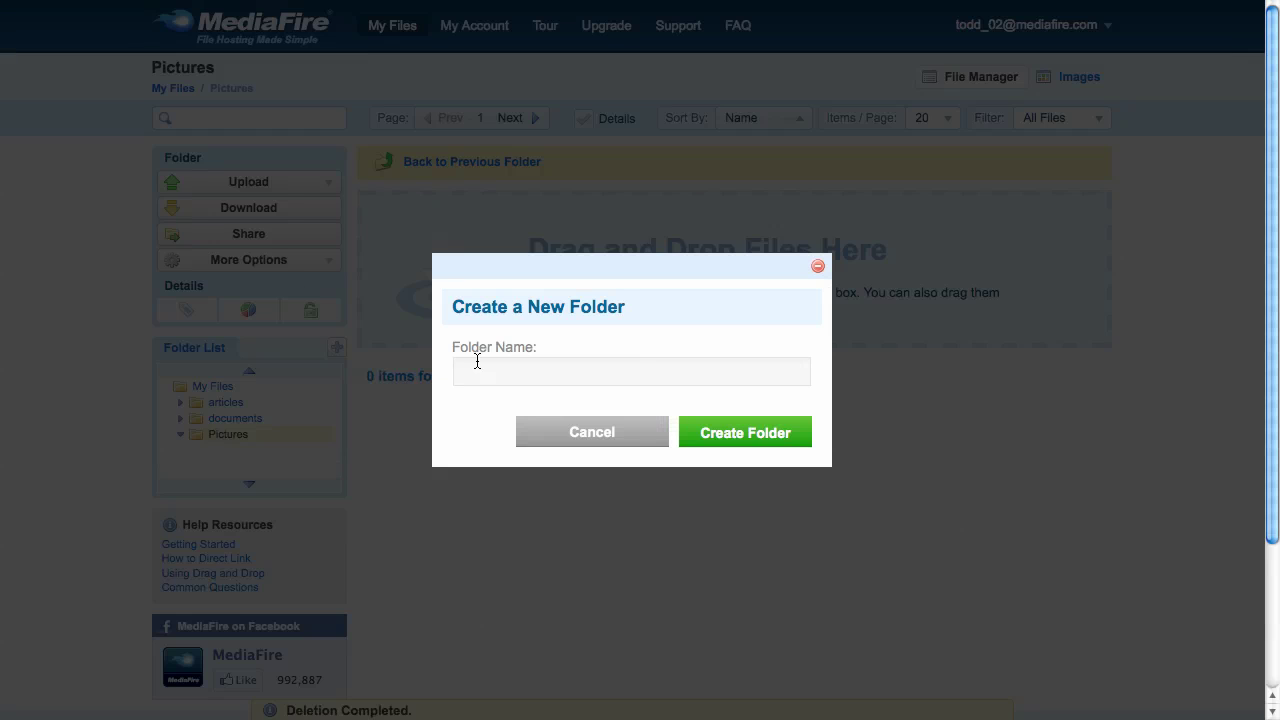
{"action": "type", "text": "San Antonio Pictures"}
{"action": "left_click", "coordinate": [715, 436]}
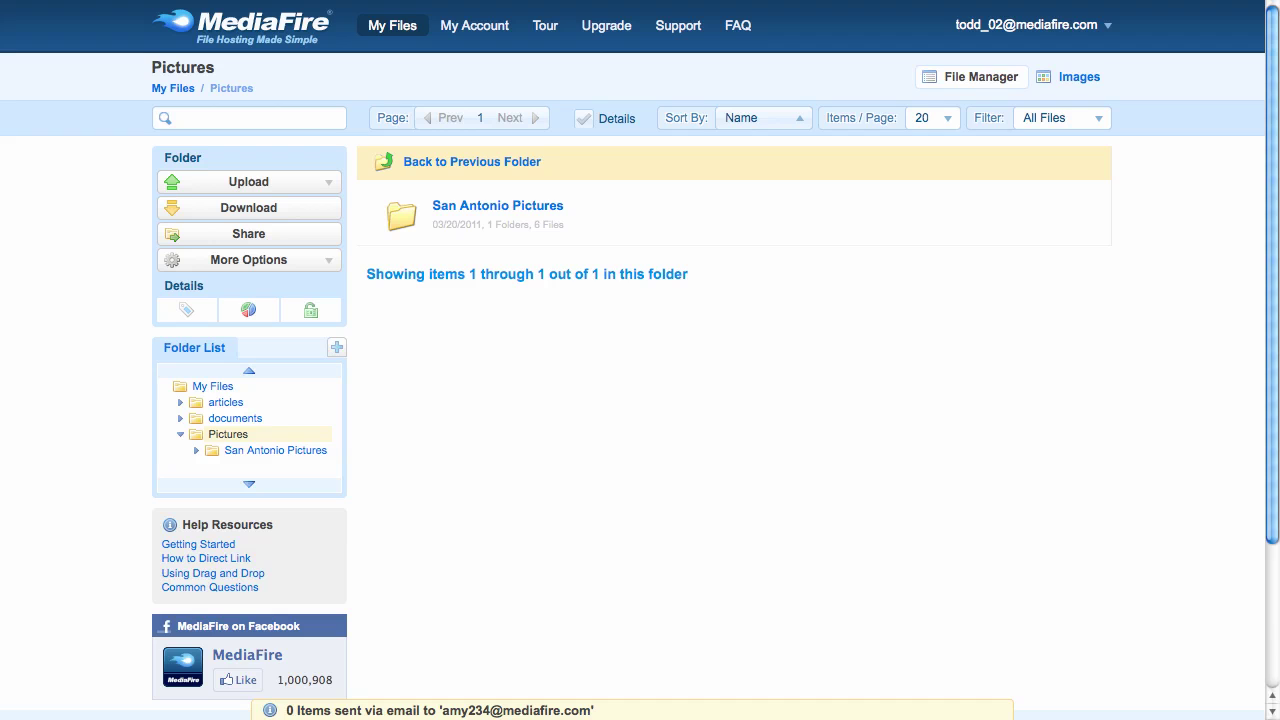
- Drag all eight San Antonio Trip photos from Finder onto San Antonio Pictures, then minimize Finder
{"action": "left_click_drag", "start_coordinate": [1270, 300], "coordinate": [597, 291]}
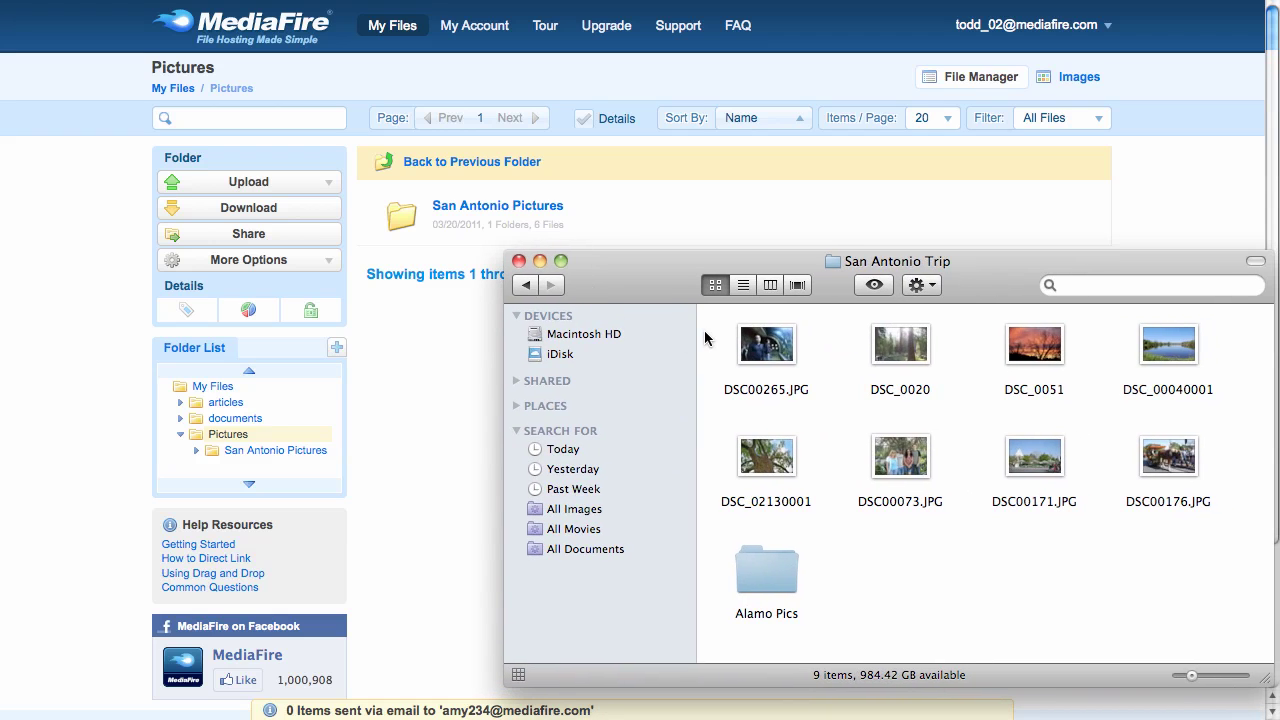
{"action": "left_click_drag", "start_coordinate": [704, 337], "coordinate": [1210, 475]}
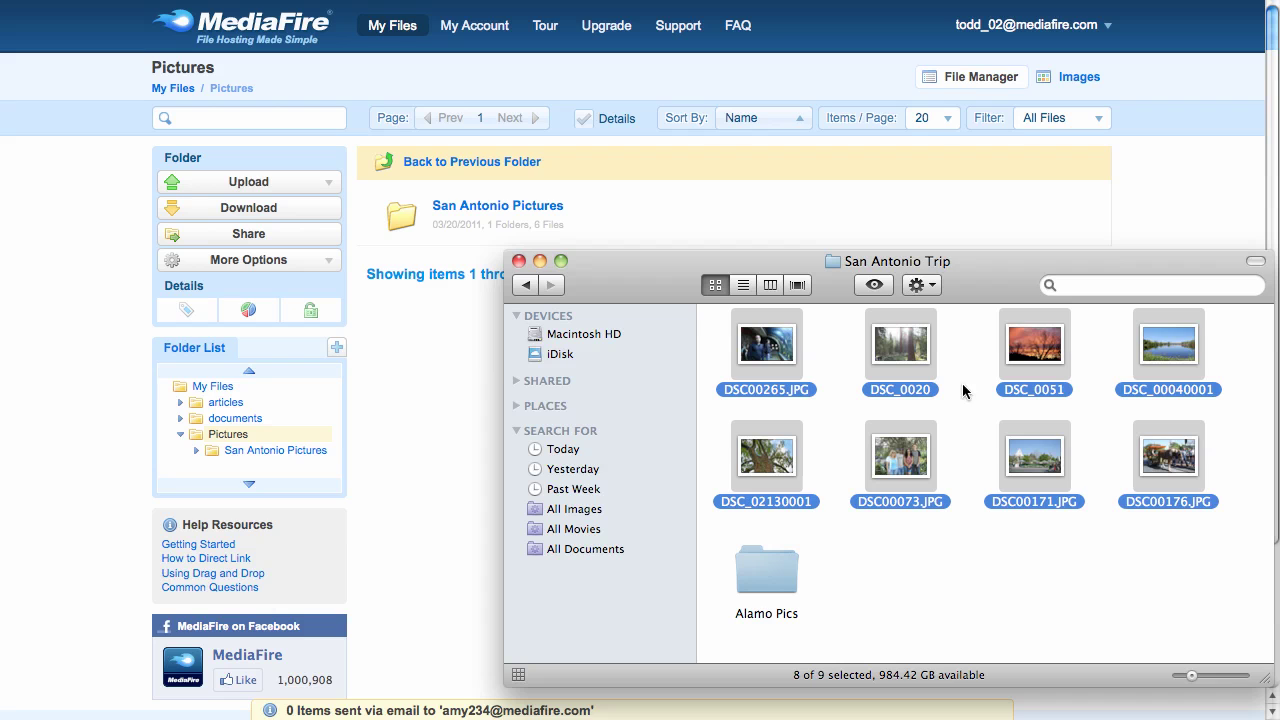
{"action": "left_click_drag", "start_coordinate": [788, 344], "coordinate": [524, 222]}
{"action": "left_click", "coordinate": [539, 260]}
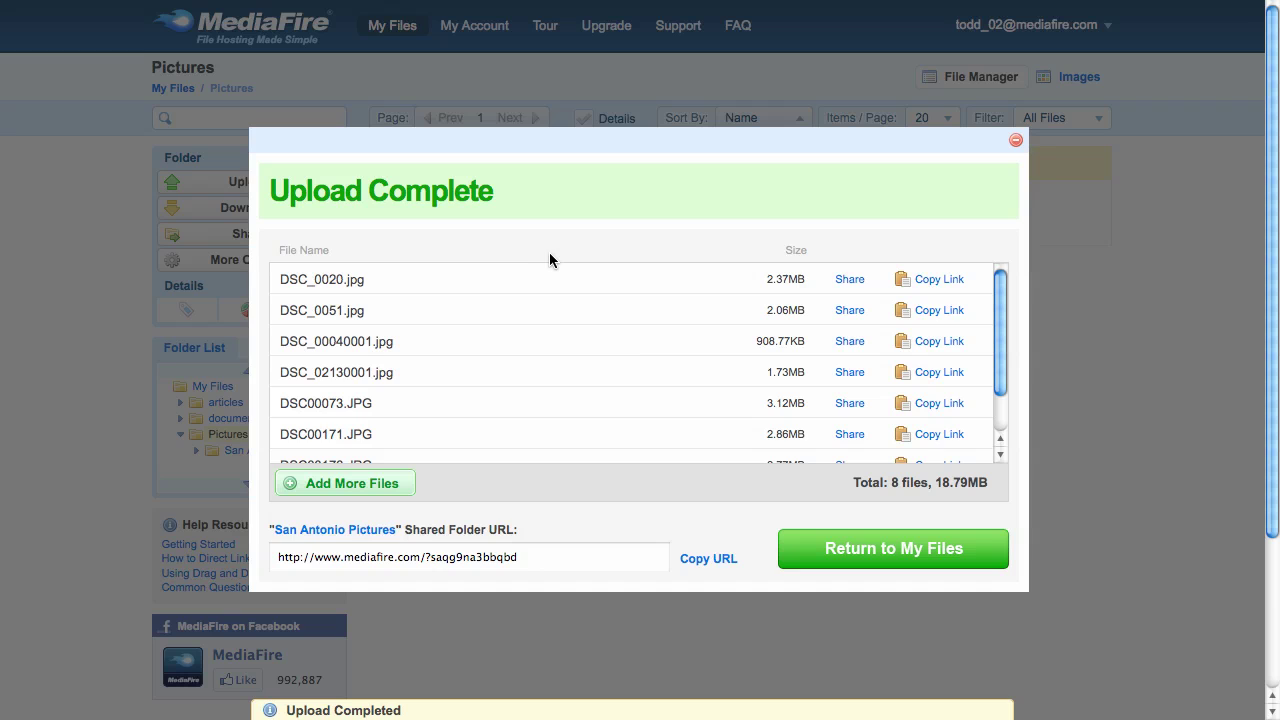
- Close the Upload Complete summary and open the San Antonio Pictures folder
{"action": "left_click", "coordinate": [866, 566]}
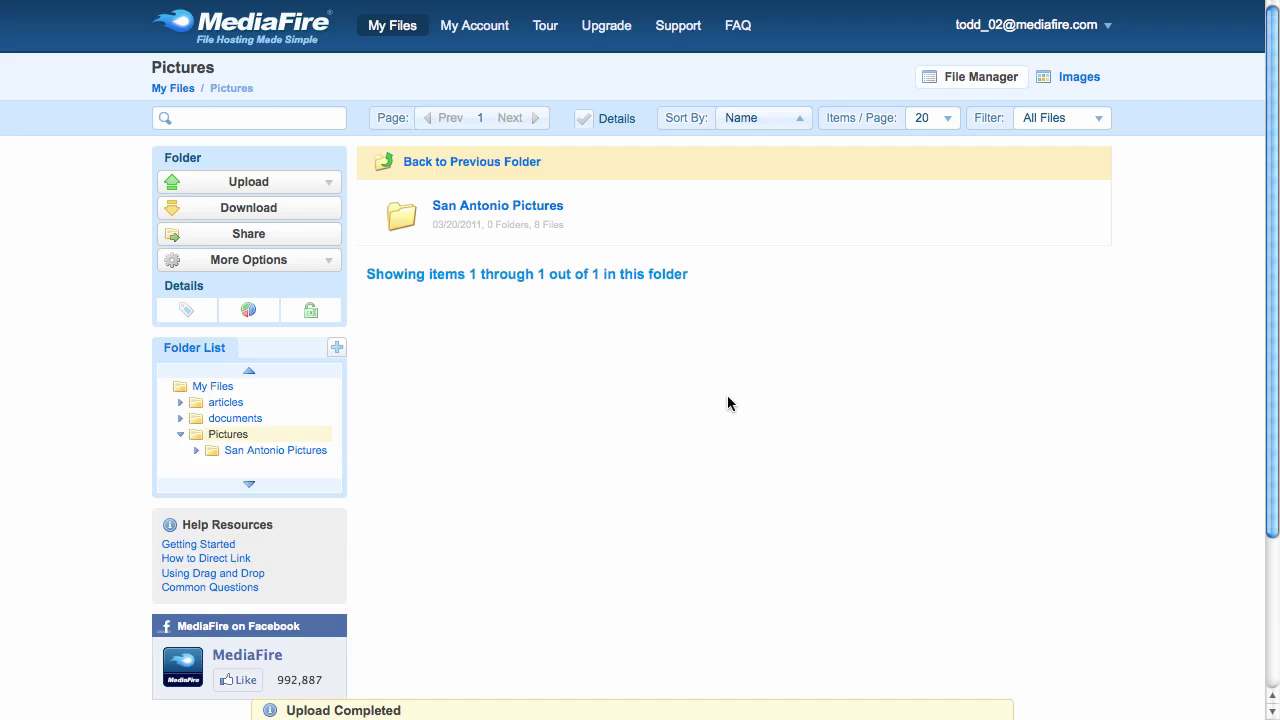
{"action": "left_click", "coordinate": [523, 210]}
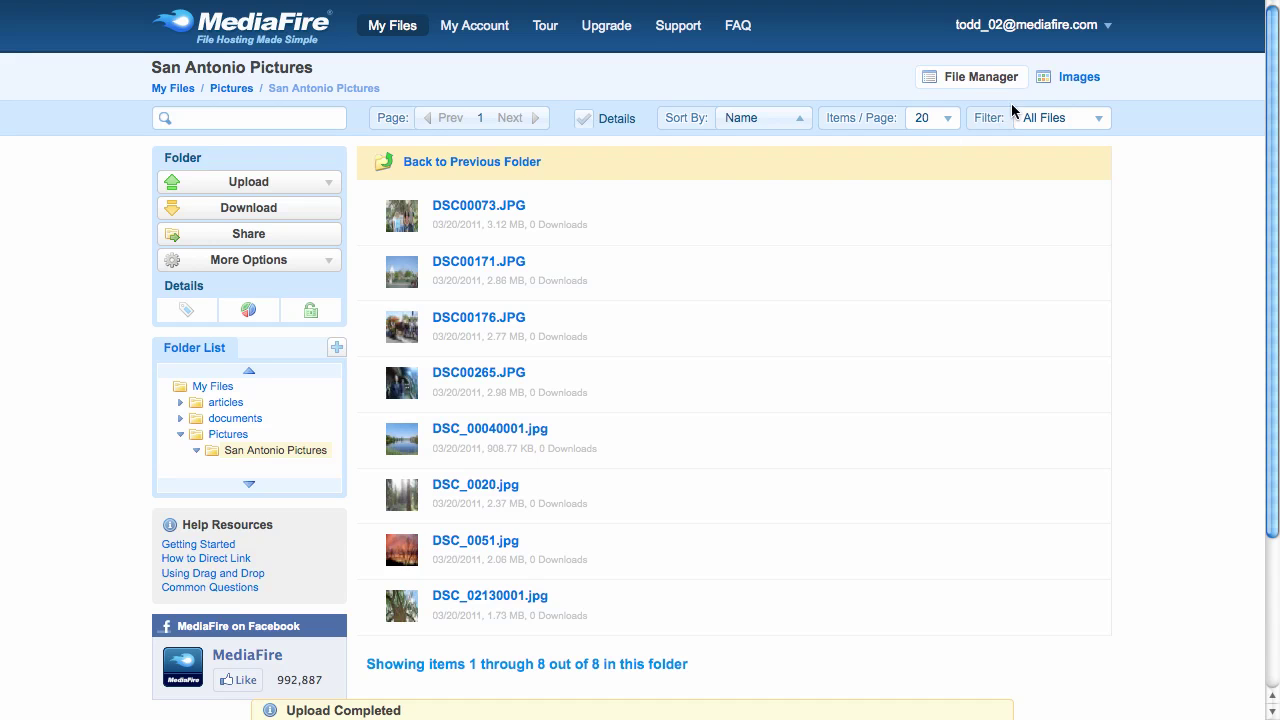
- In the Images gallery view, preview DSC_0020.jpg and then the sunset photo DSC_0051.jpg
{"action": "left_click", "coordinate": [1053, 84]}
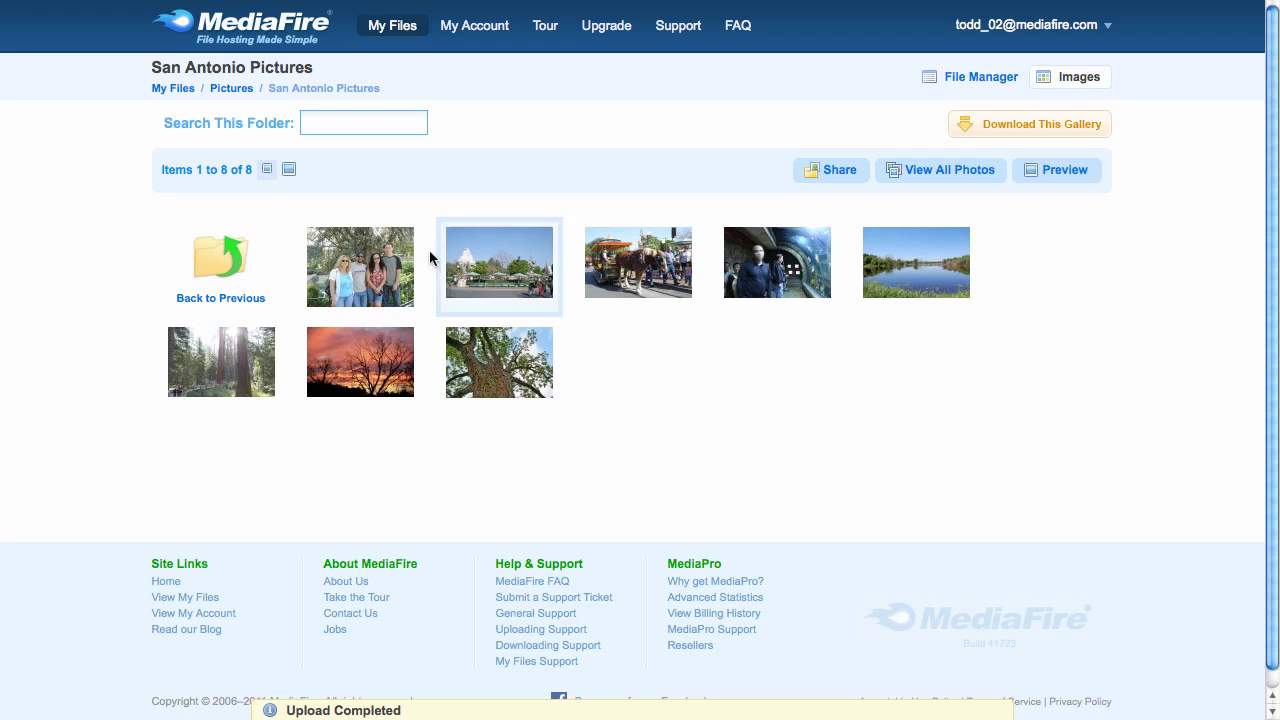
{"action": "left_click", "coordinate": [247, 333]}
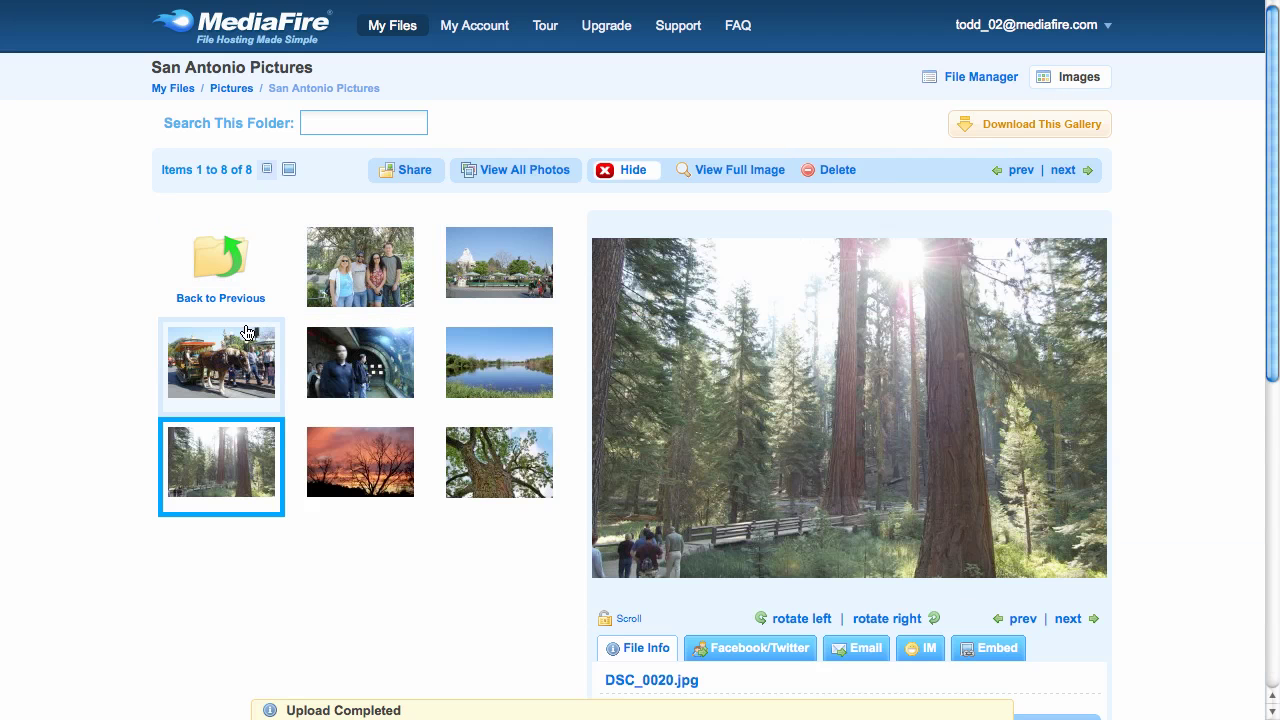
{"action": "left_click", "coordinate": [362, 459]}
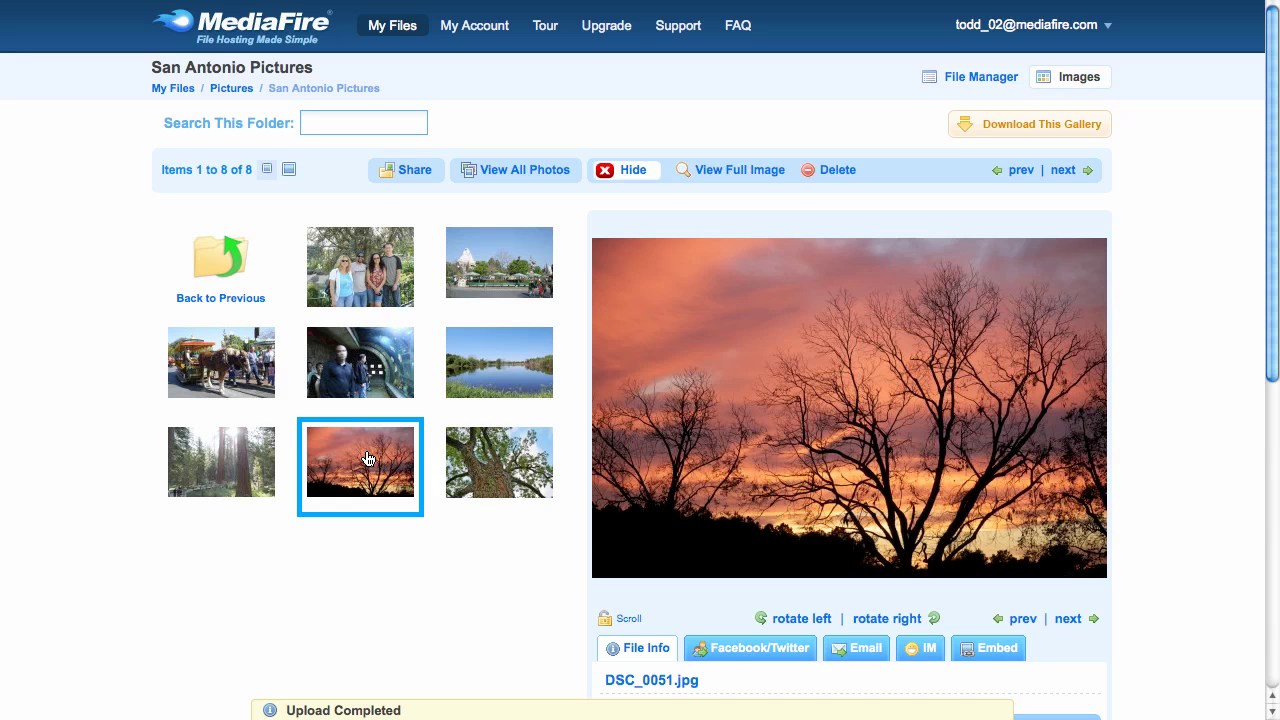
- In File Manager view, select DSC00073.JPG and DSC00176.JPG and delete both
{"action": "left_click", "coordinate": [927, 80]}
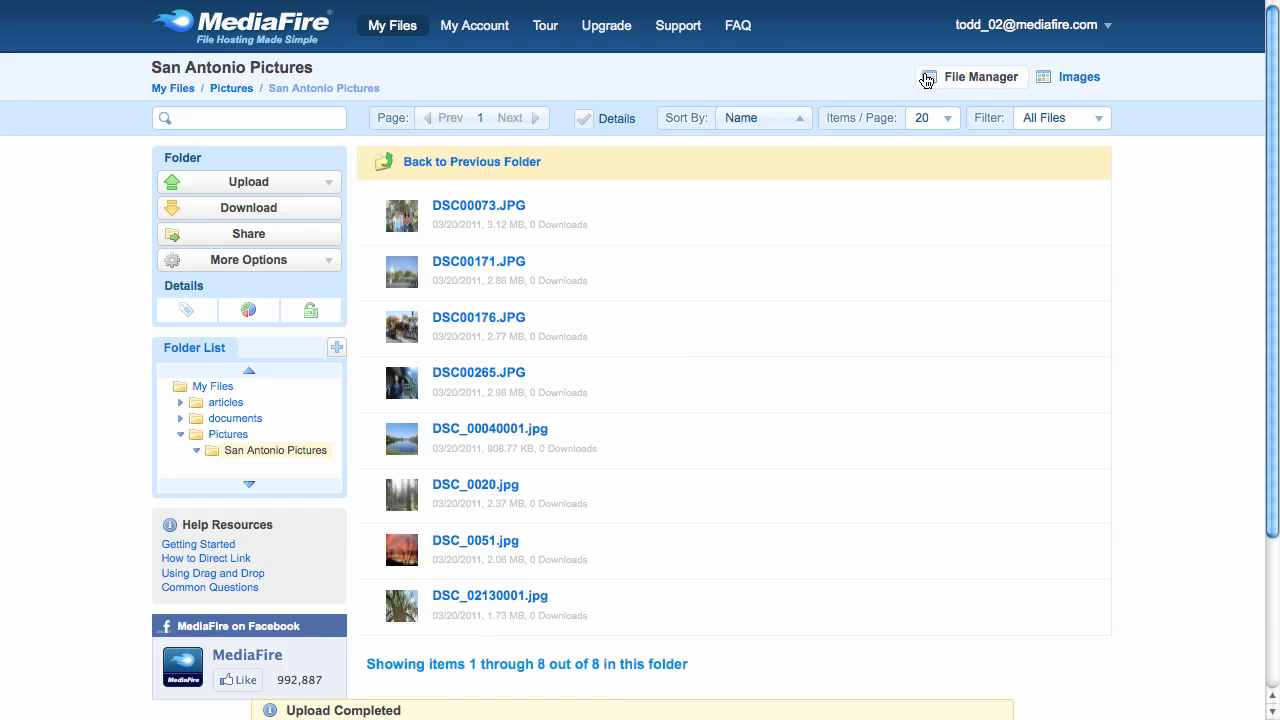
{"action": "left_click", "coordinate": [790, 215]}
{"action": "left_click", "coordinate": [760, 327]}
{"action": "left_click_drag", "start_coordinate": [760, 327], "coordinate": [222, 197]}
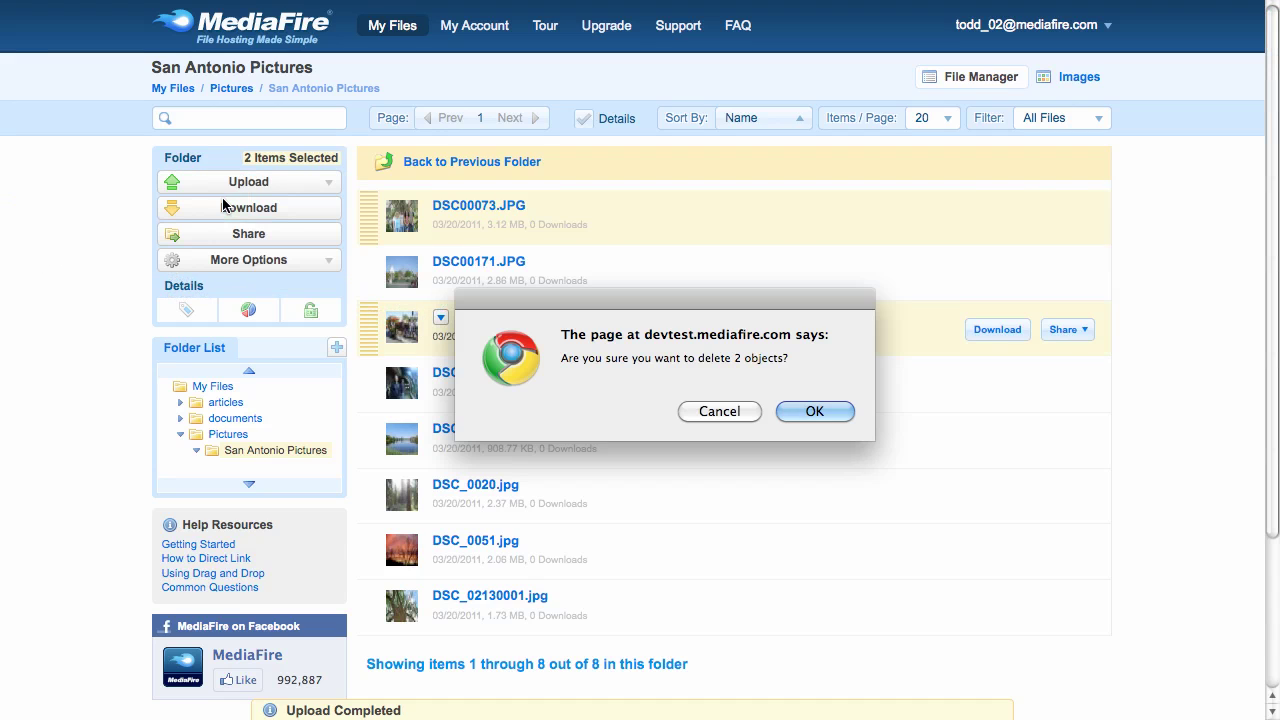
{"action": "left_click", "coordinate": [816, 410]}
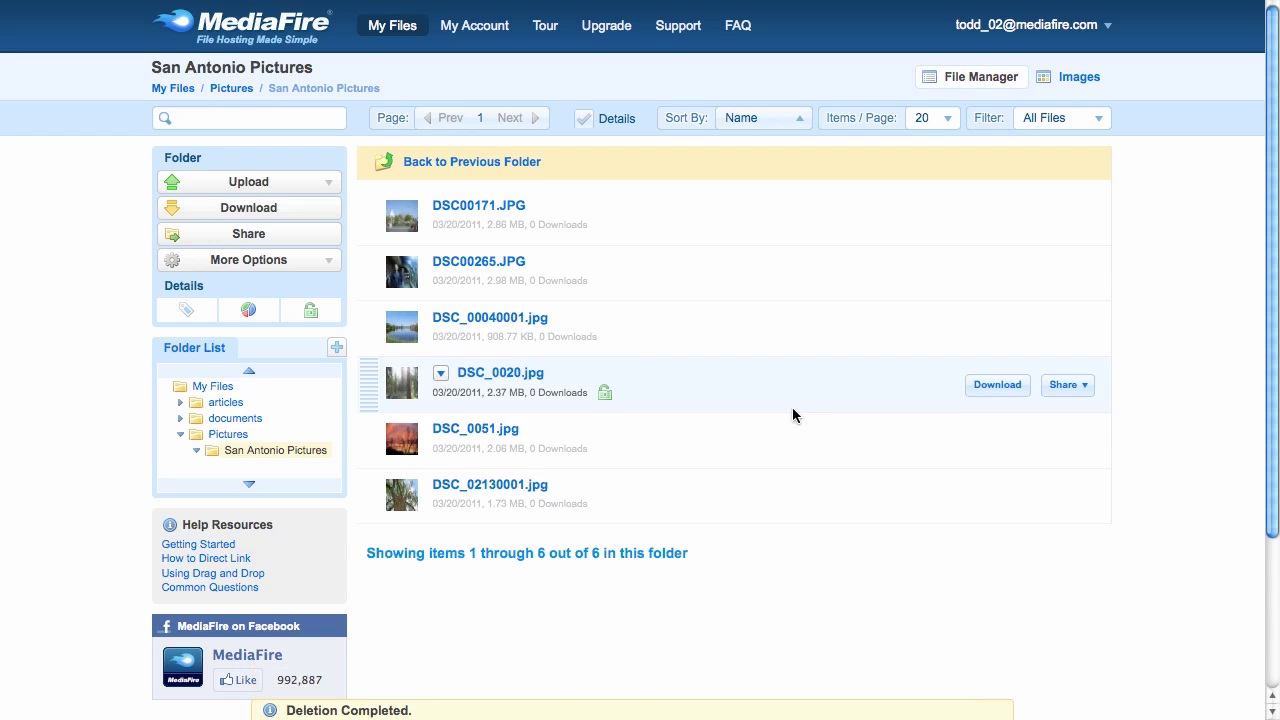
- Add a subfolder named 'Nature Preserve' inside San Antonio Pictures
{"action": "left_click", "coordinate": [266, 268]}
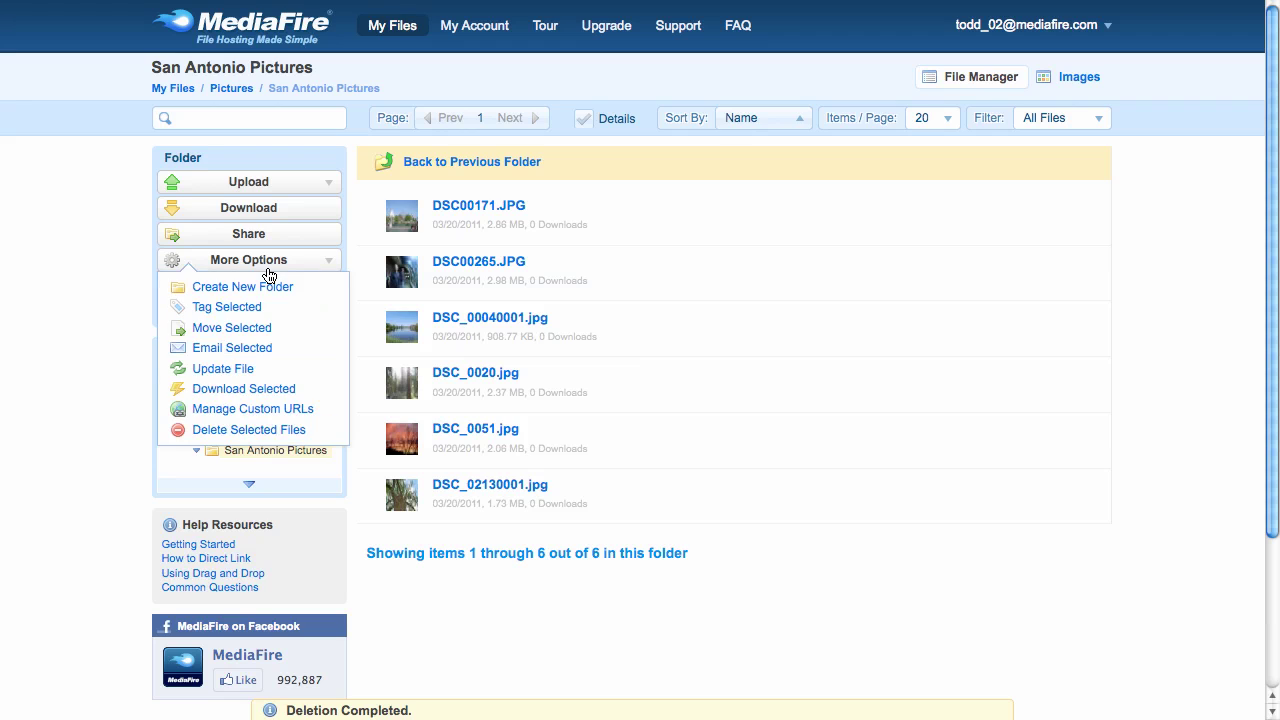
{"action": "left_click", "coordinate": [268, 291]}
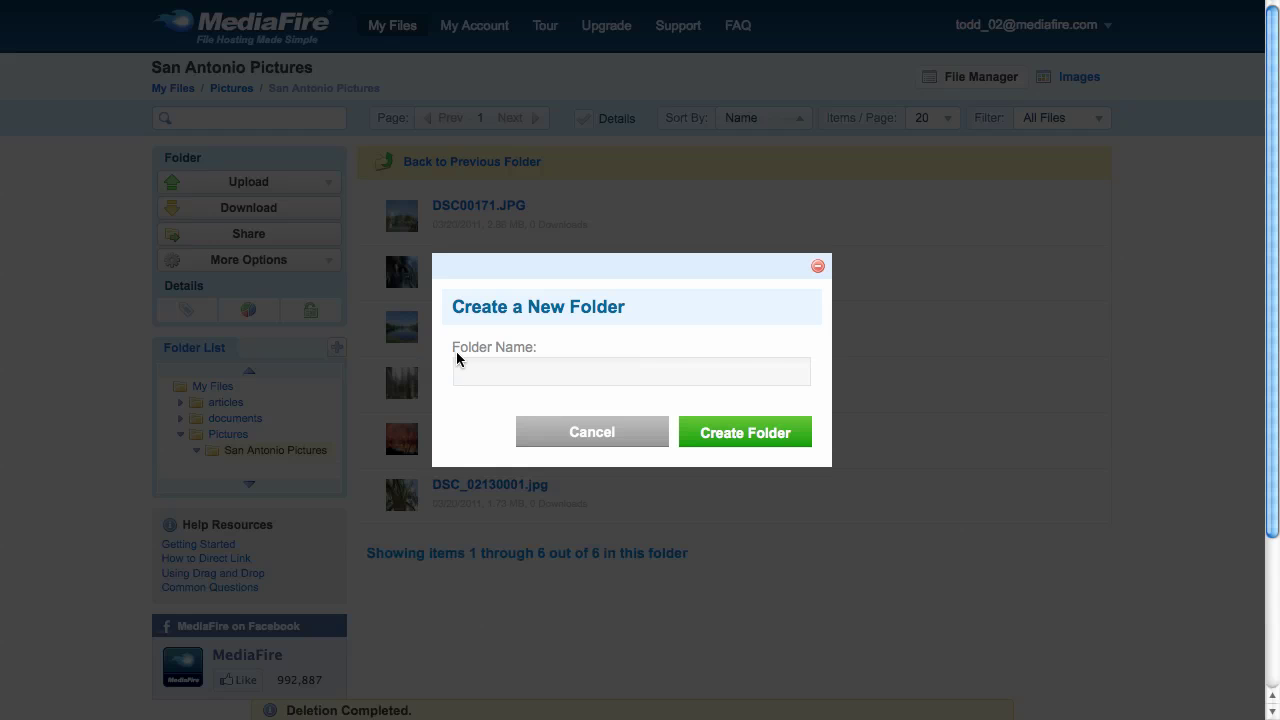
{"action": "type", "text": "Nature Preserve"}
{"action": "left_click", "coordinate": [716, 433]}
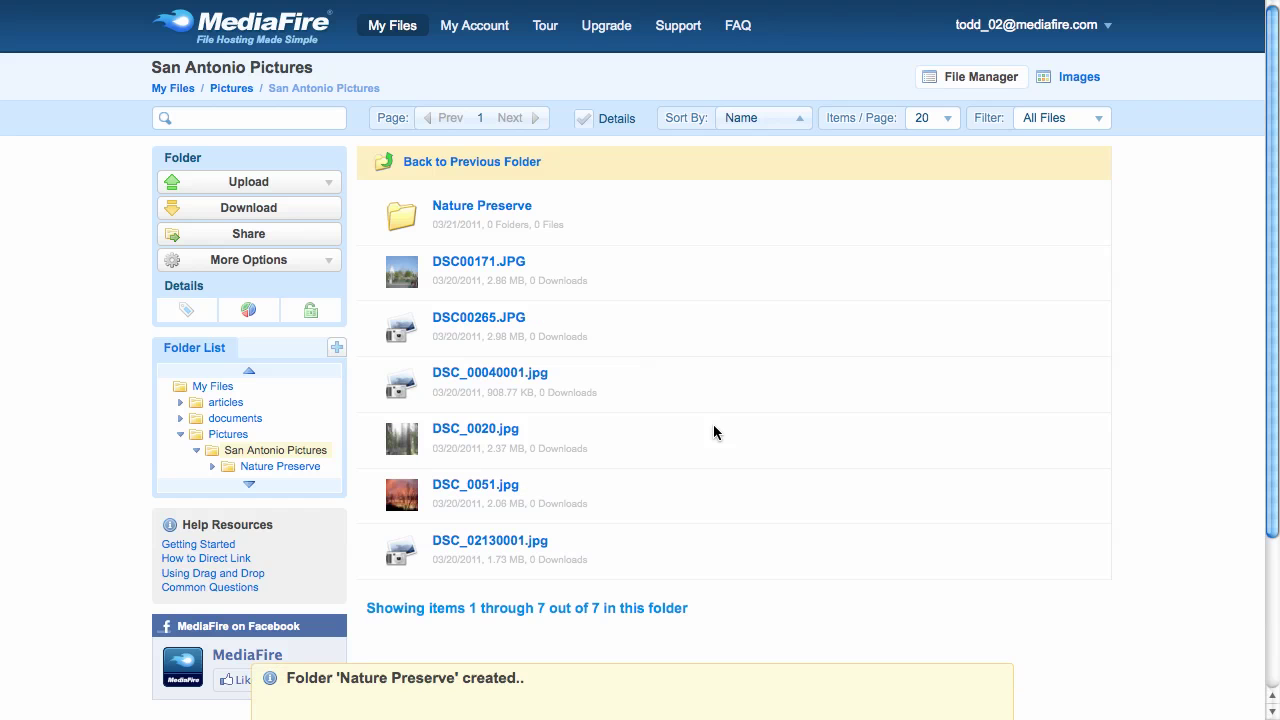
- Drag DSC_00040001.jpg, DSC_0020.jpg and DSC_0051.jpg into Nature Preserve, then open it
{"action": "left_click", "coordinate": [713, 404]}
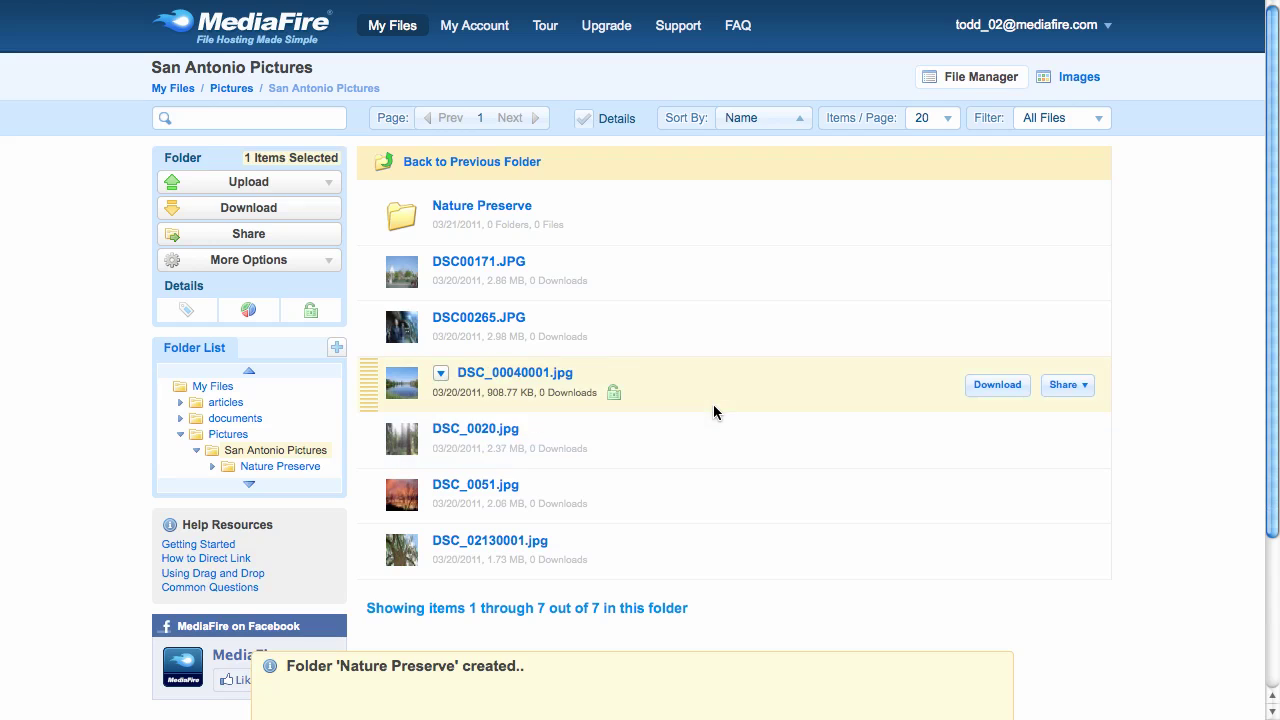
{"action": "left_click", "coordinate": [713, 434]}
{"action": "left_click", "coordinate": [705, 486]}
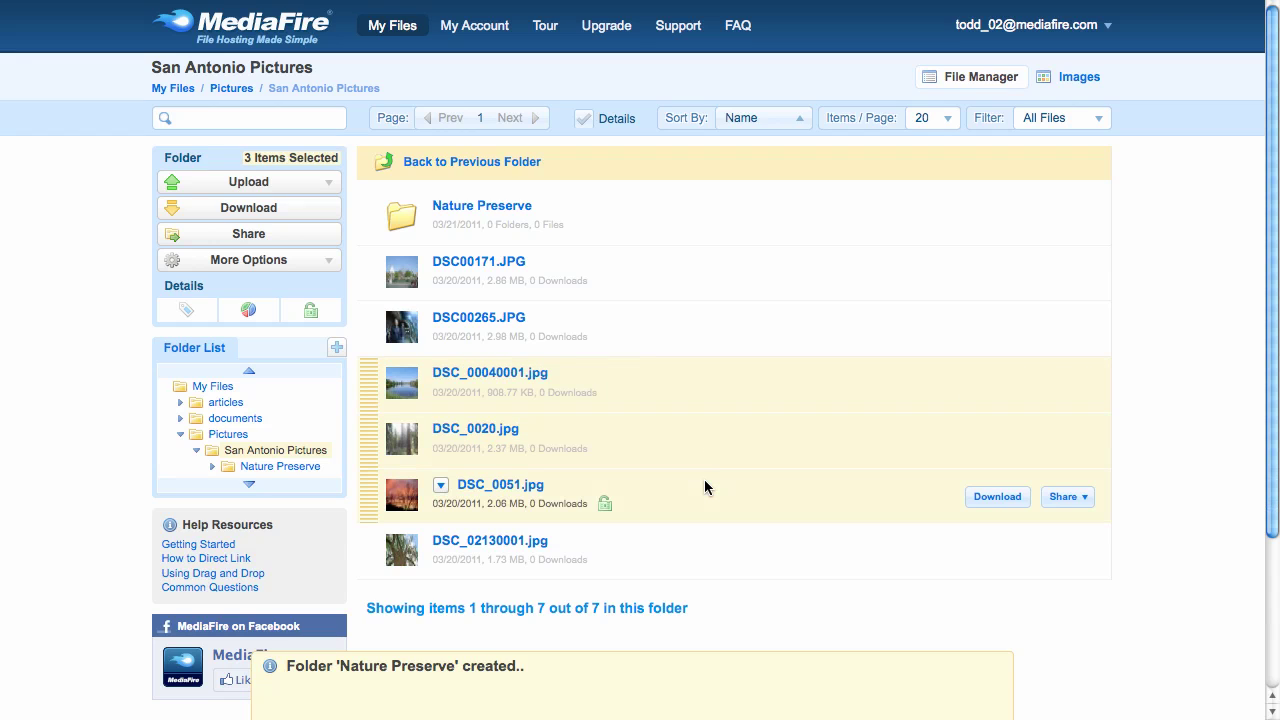
{"action": "left_click_drag", "start_coordinate": [704, 487], "coordinate": [712, 221]}
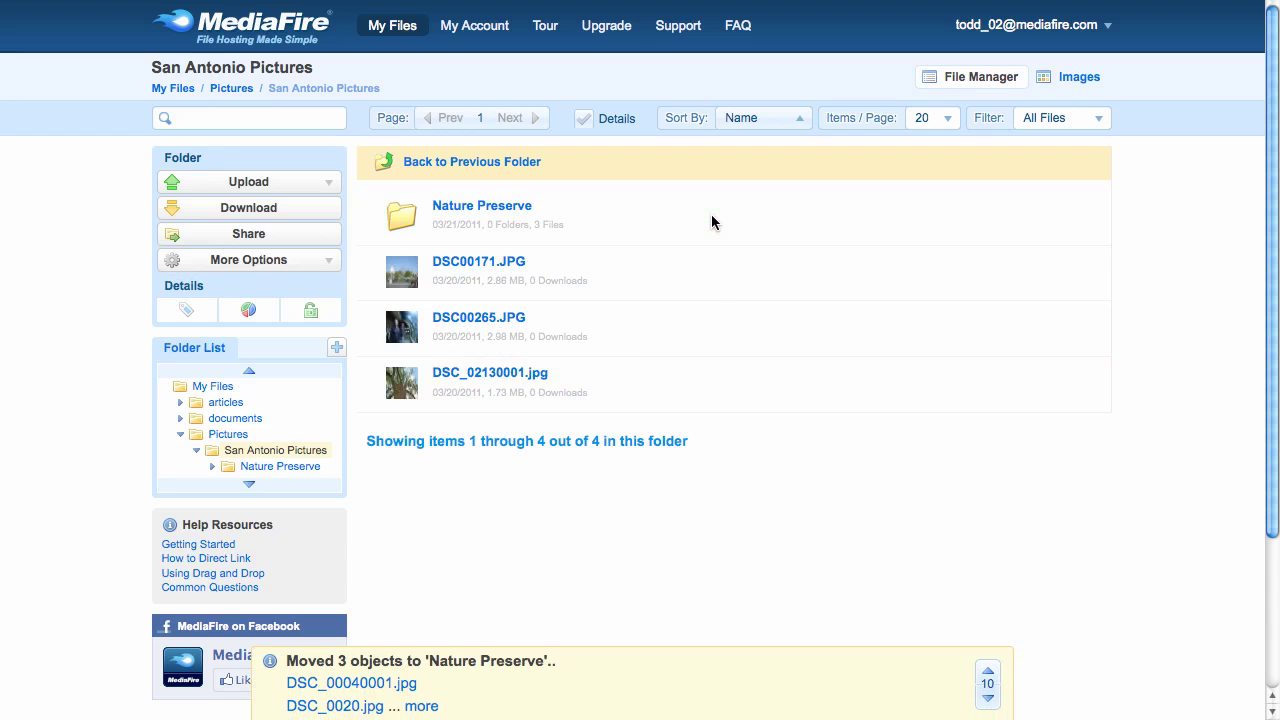
{"action": "left_click", "coordinate": [524, 208]}
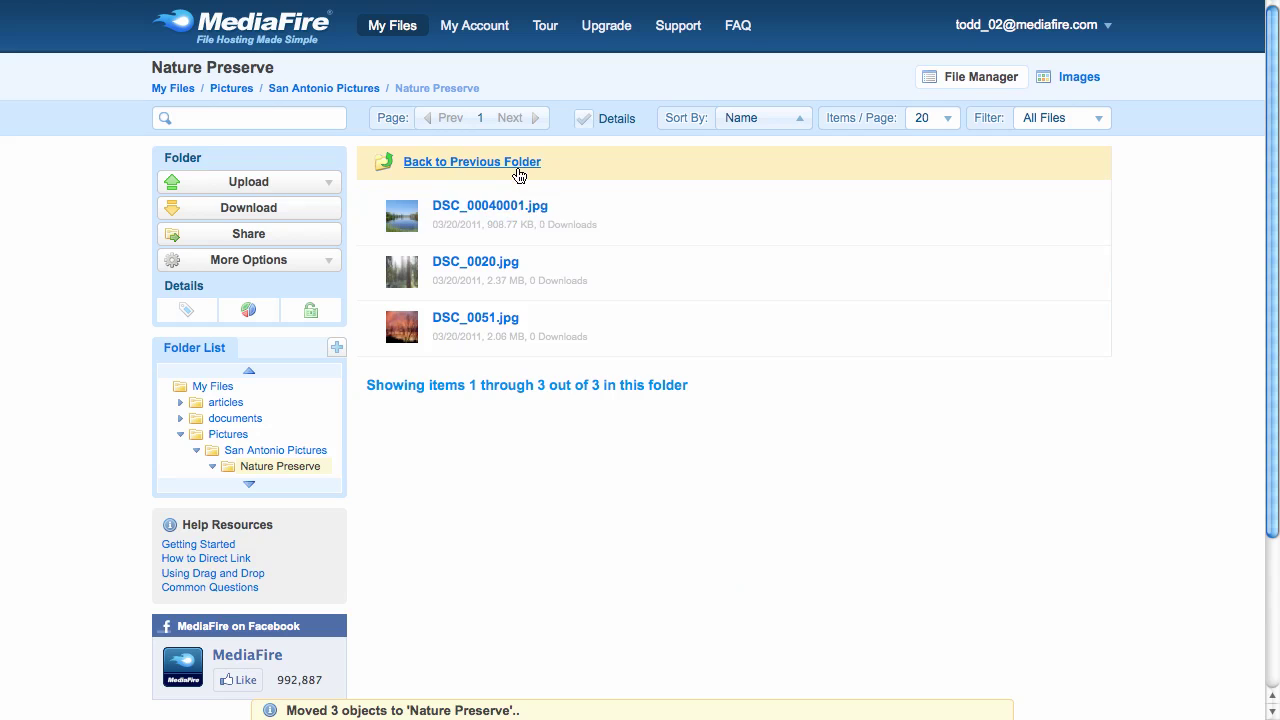
- From San Antonio Pictures, email the Nature Preserve folder to the recipient's e-mail address
{"action": "left_click", "coordinate": [518, 163]}
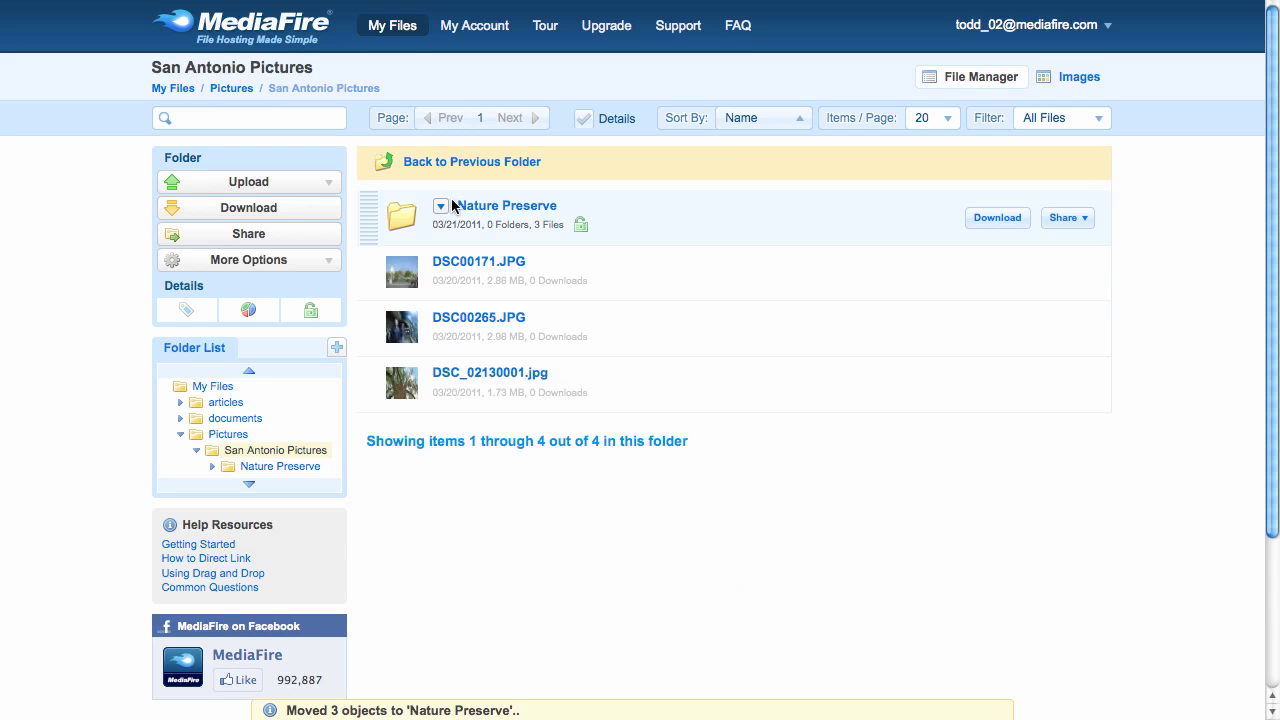
{"action": "left_click_drag", "start_coordinate": [451, 198], "coordinate": [308, 199]}
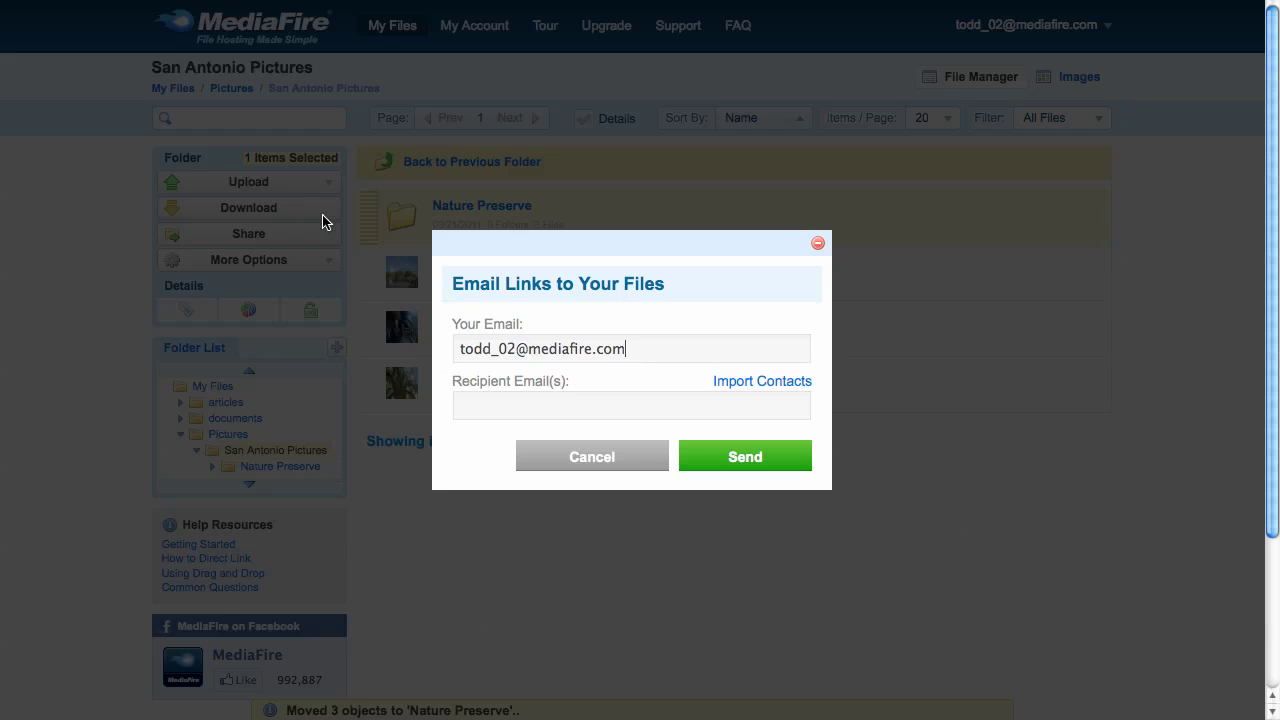
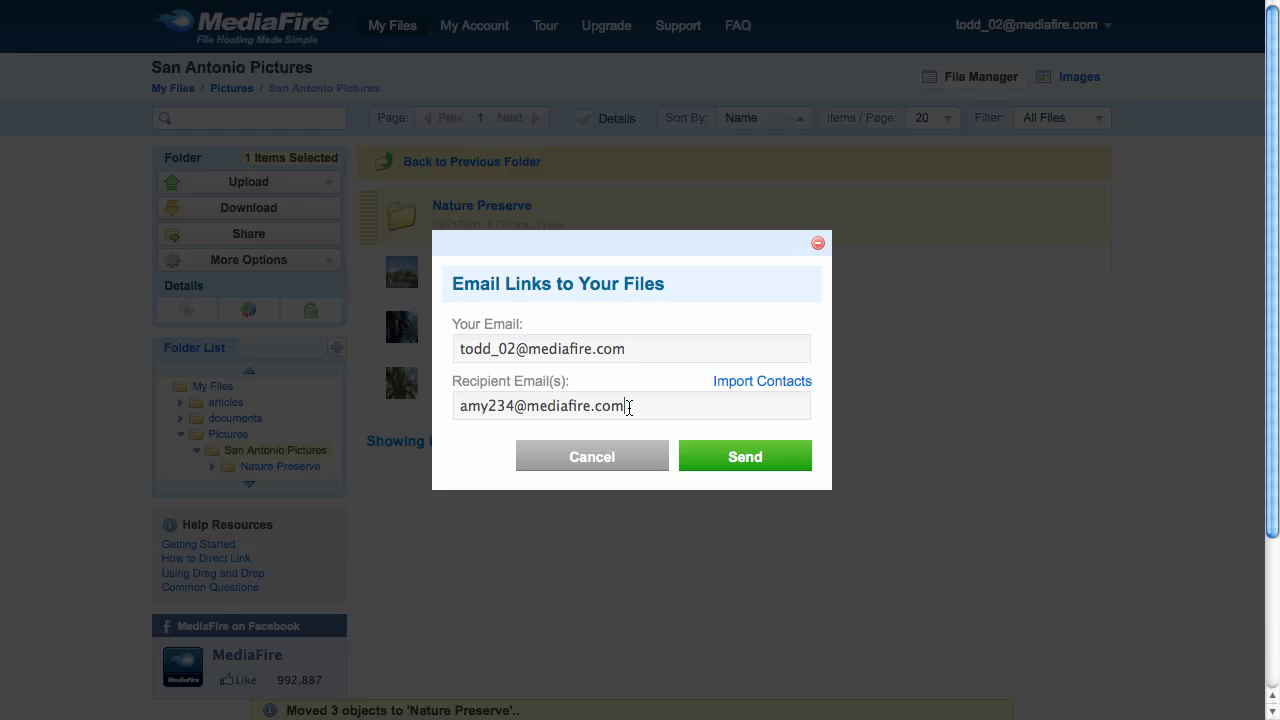
{"action": "left_click", "coordinate": [743, 460]}
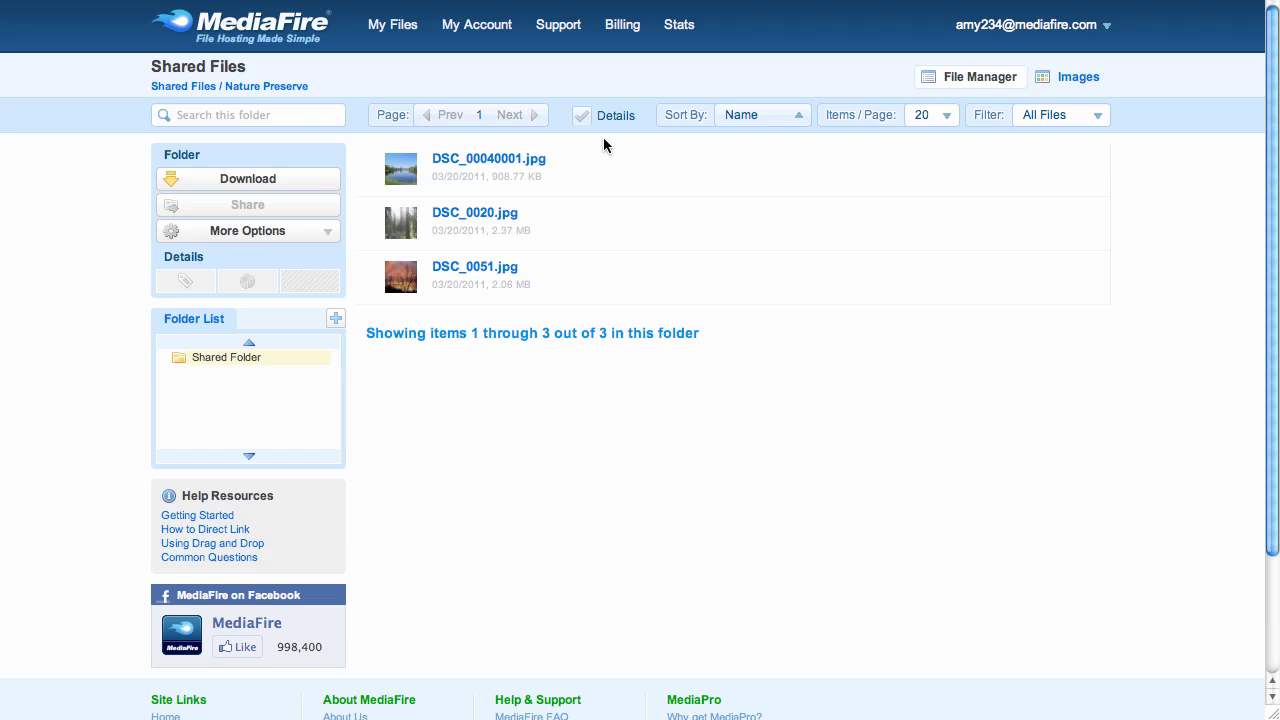
- Download DSC_00040001.jpg, DSC_0020.jpg and DSC_0051.jpg from the shared Nature Preserve folder as one zip
{"action": "left_click_drag", "start_coordinate": [603, 137], "coordinate": [596, 264]}
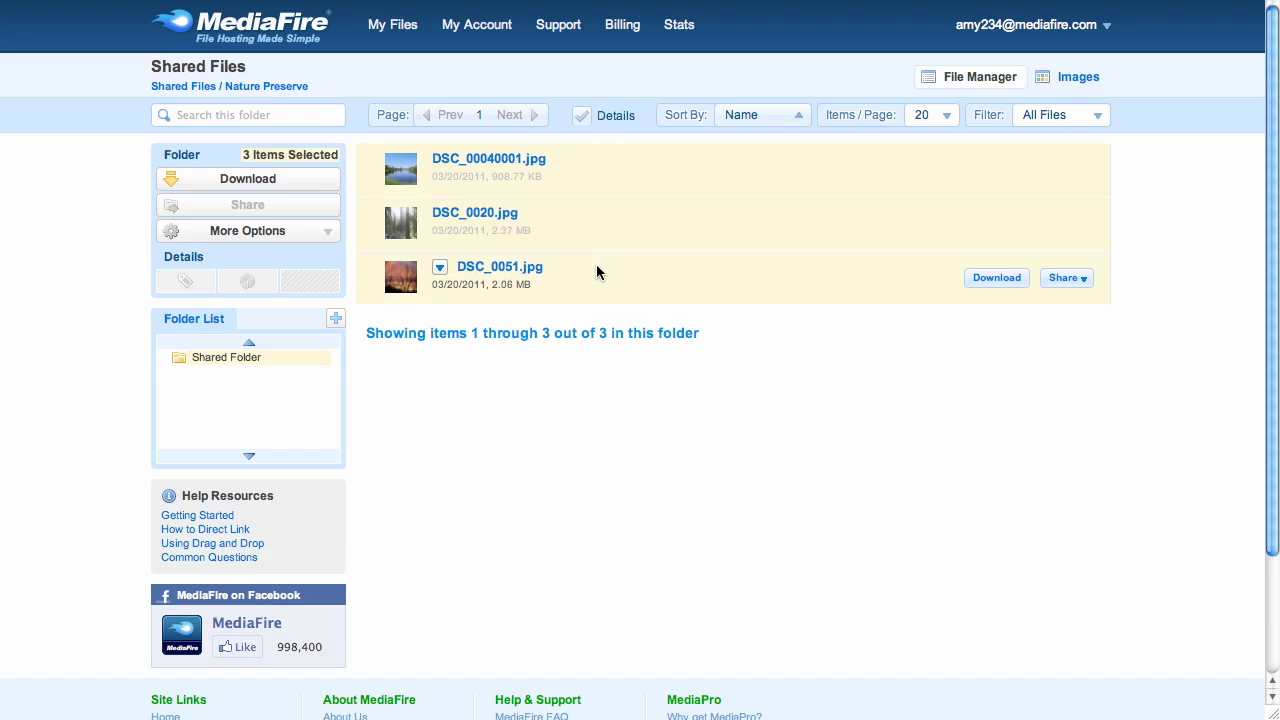
{"action": "left_click", "coordinate": [228, 186]}
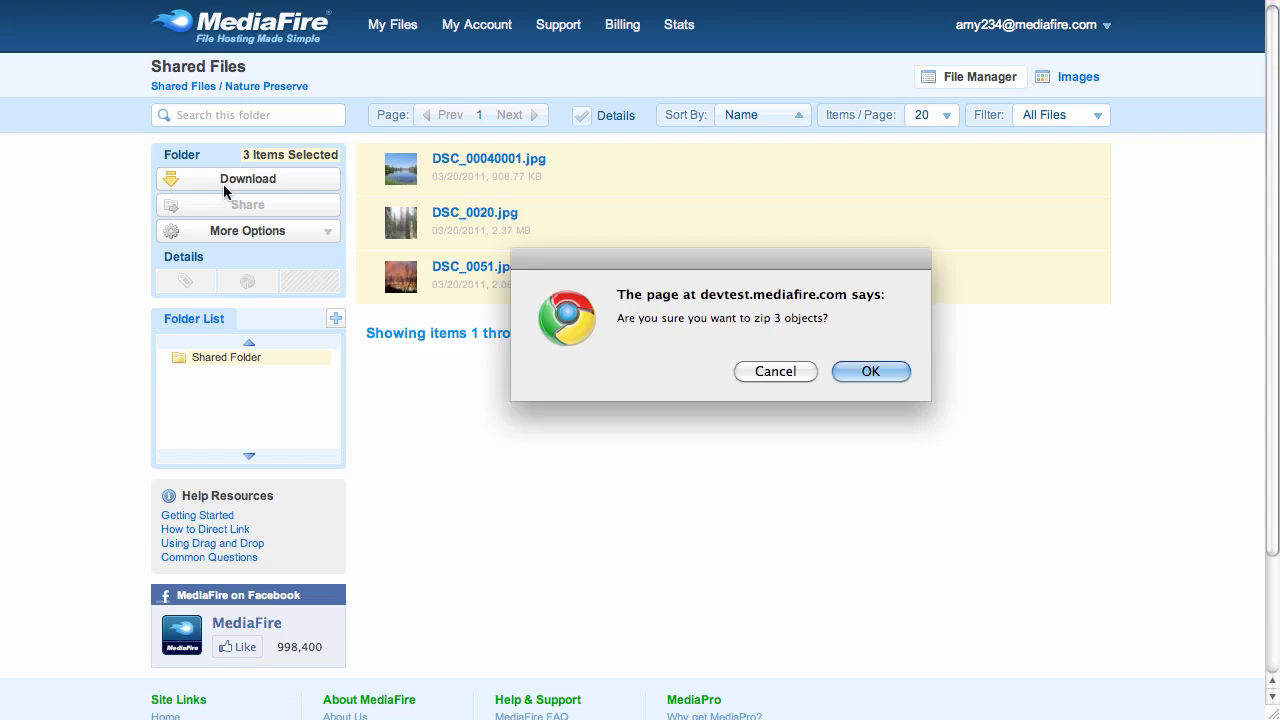
{"action": "left_click", "coordinate": [868, 371]}
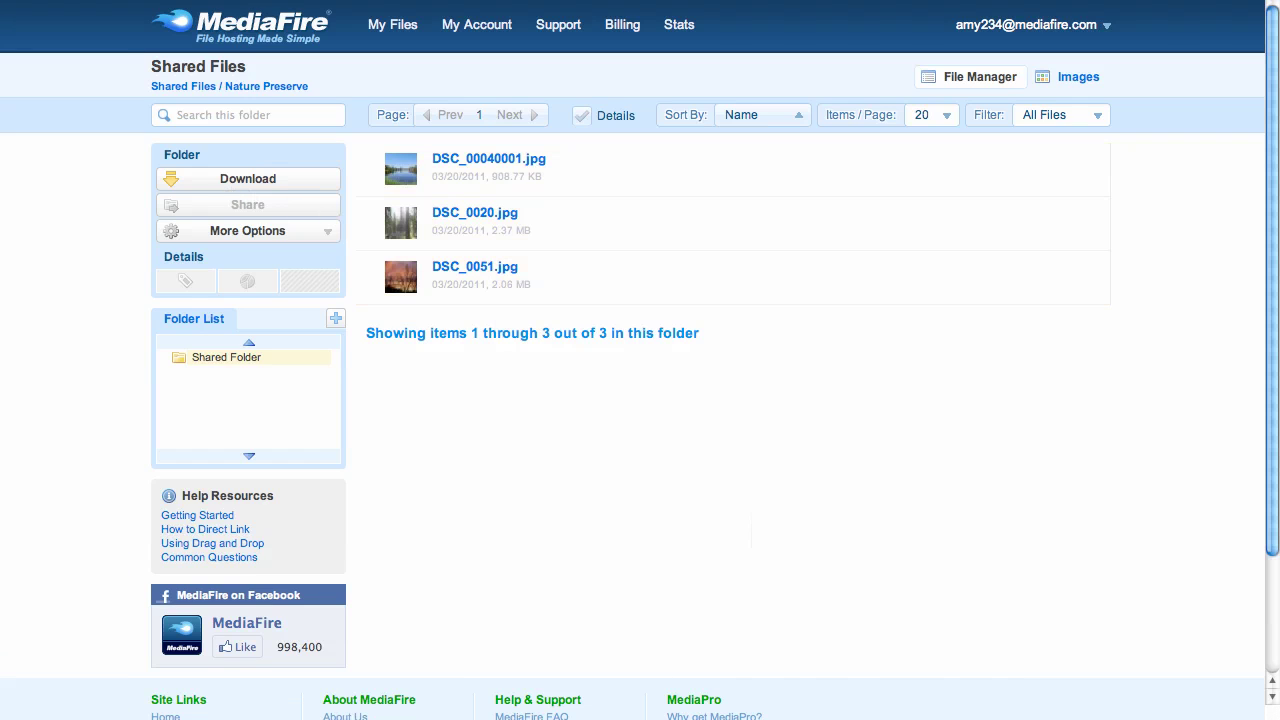